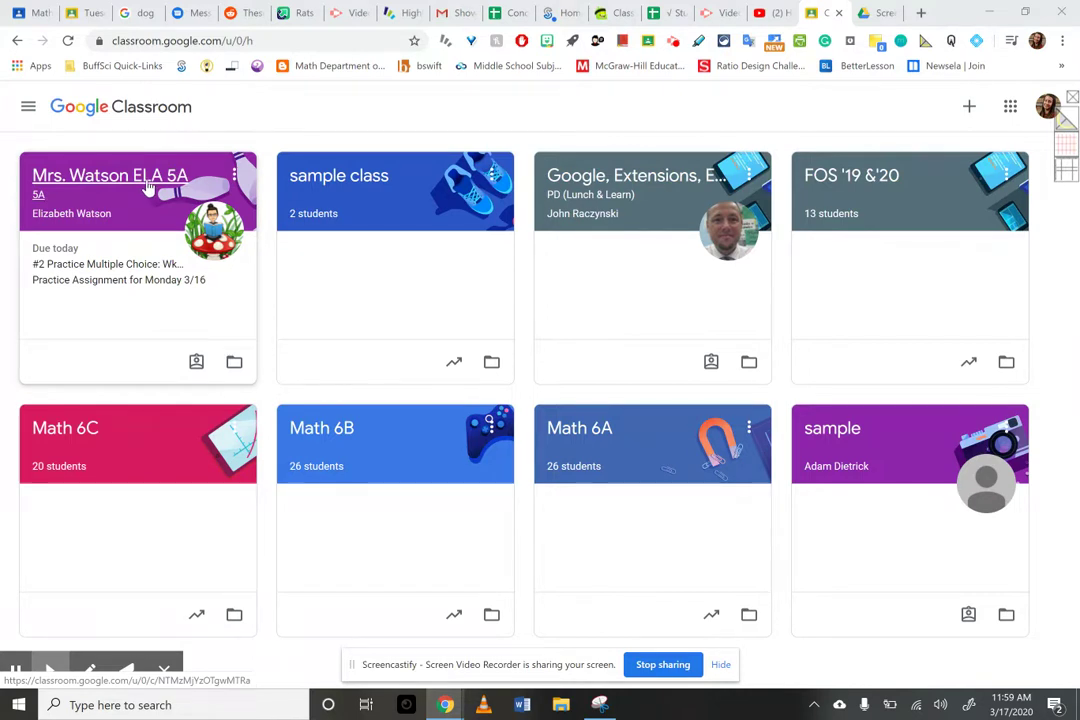
- Open the ELA 5A class and its '#2 Practice Multiple Choice: Wk16; Day1' assignment
{"action": "left_click", "coordinate": [145, 186]}
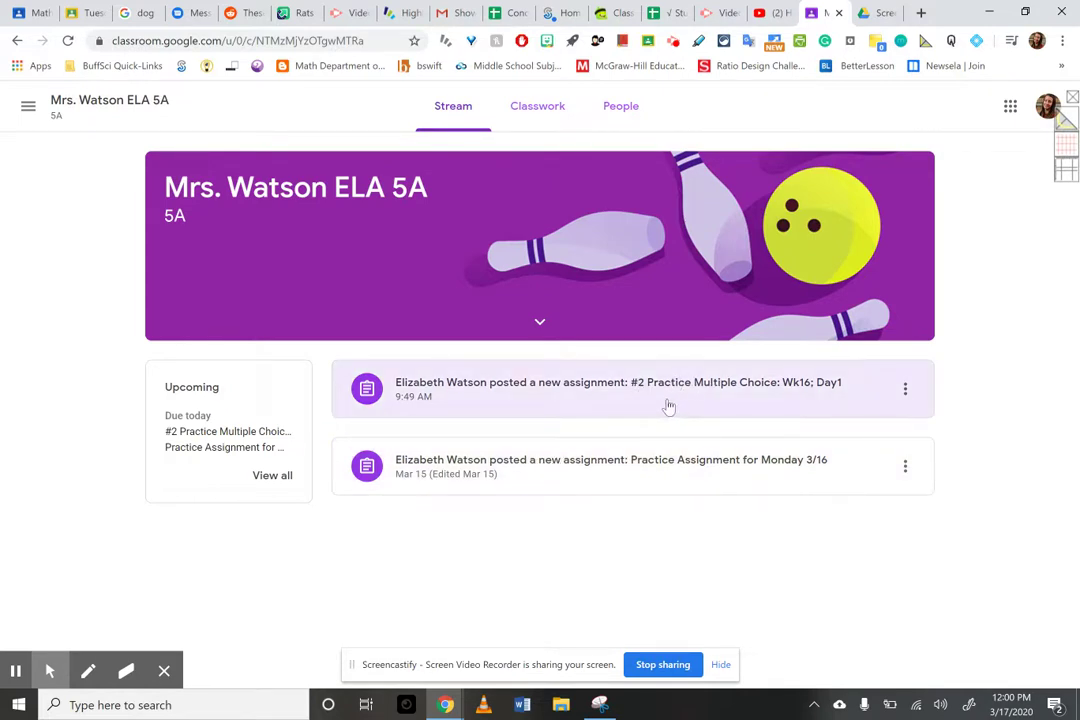
{"action": "left_click", "coordinate": [728, 387]}
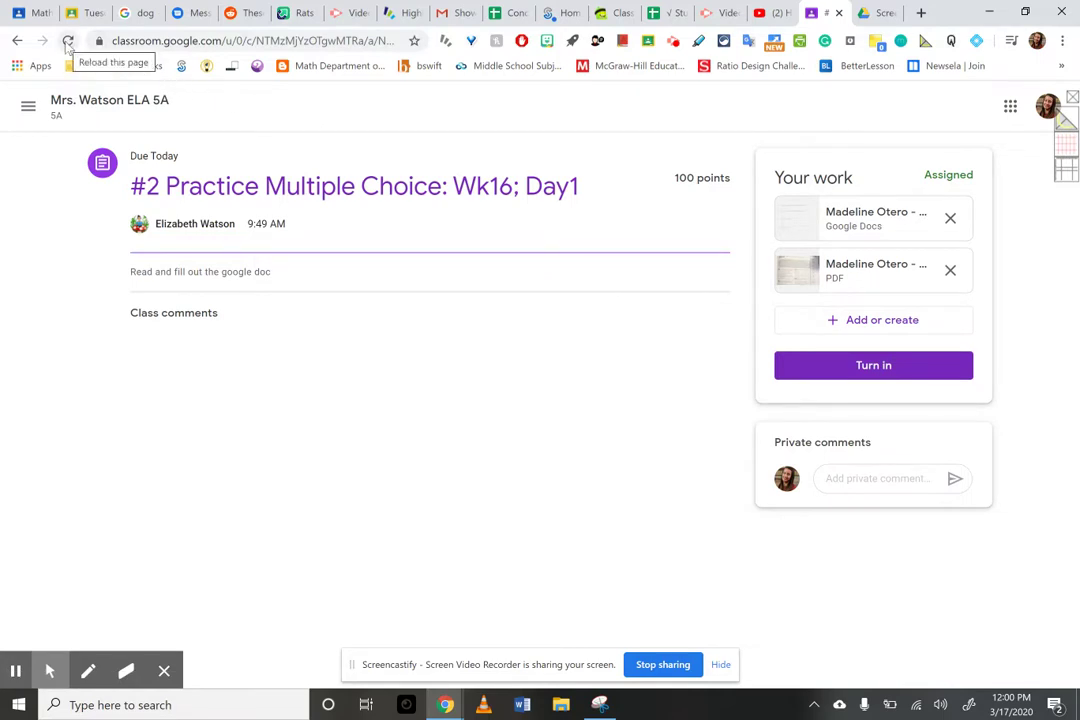
- Reload the '#2 Practice Multiple Choice: Wk16; Day1' assignment page
{"action": "left_click", "coordinate": [68, 42]}
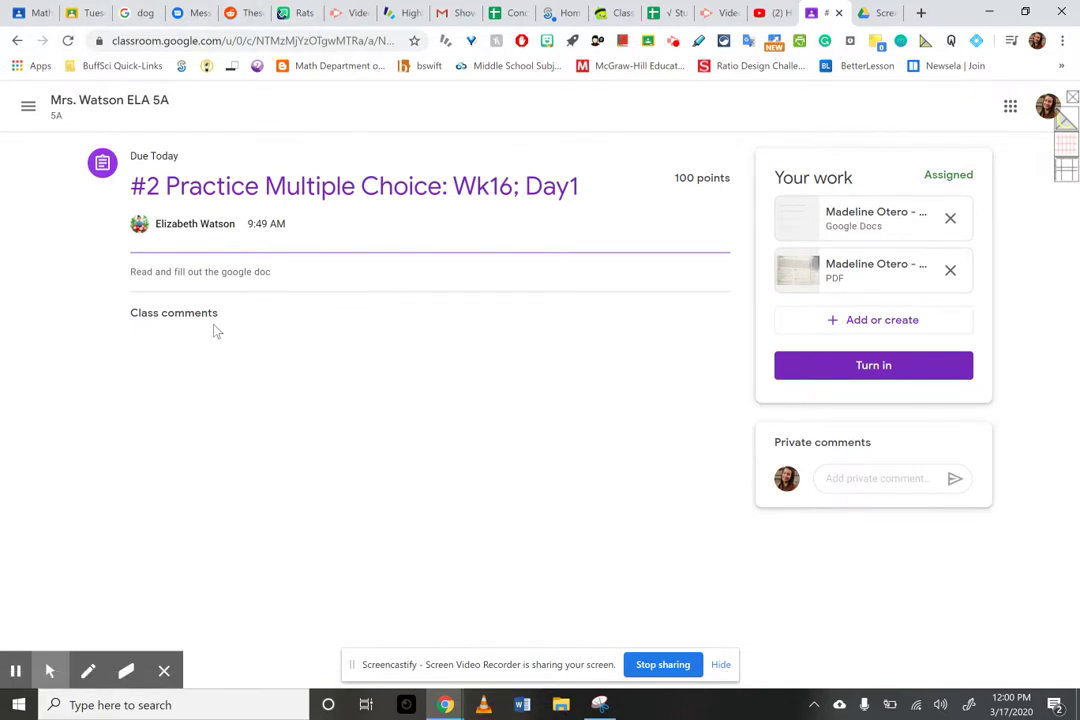
{"action": "double_click", "coordinate": [181, 313]}
- Post a private comment thanking the teacher for teaching online, then briefly highlight the instructions
{"action": "left_click", "coordinate": [187, 315]}
{"action": "left_click", "coordinate": [869, 477]}
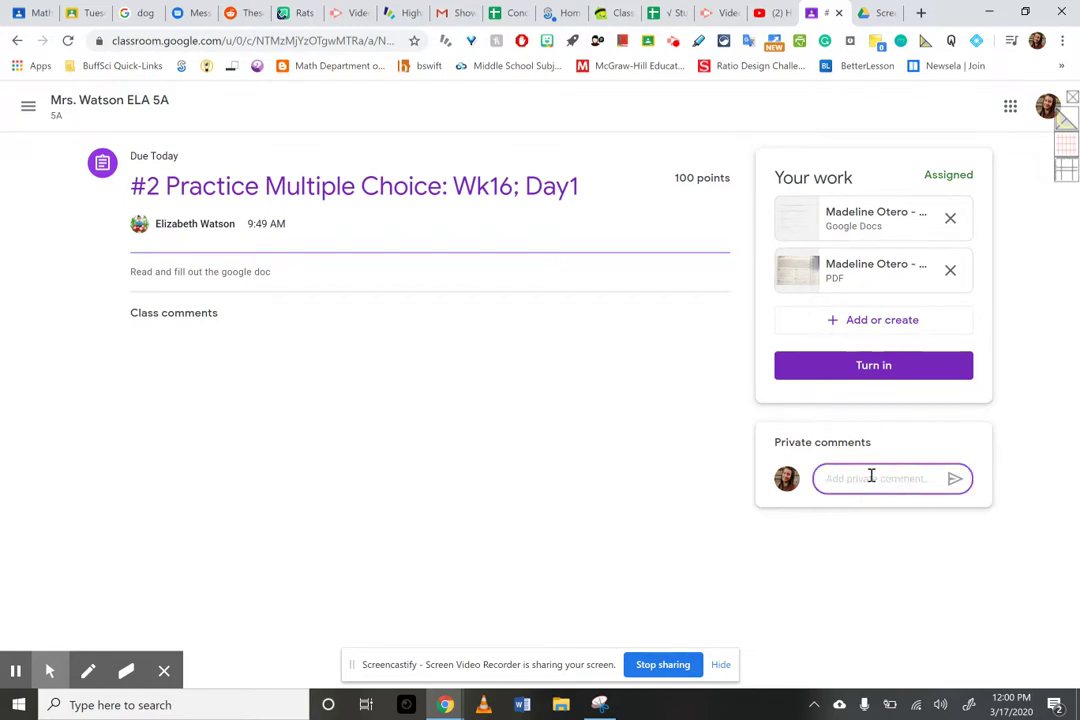
{"action": "type", "text": "Hi. Mrs. Watson! Thank you for teaching us online!"}
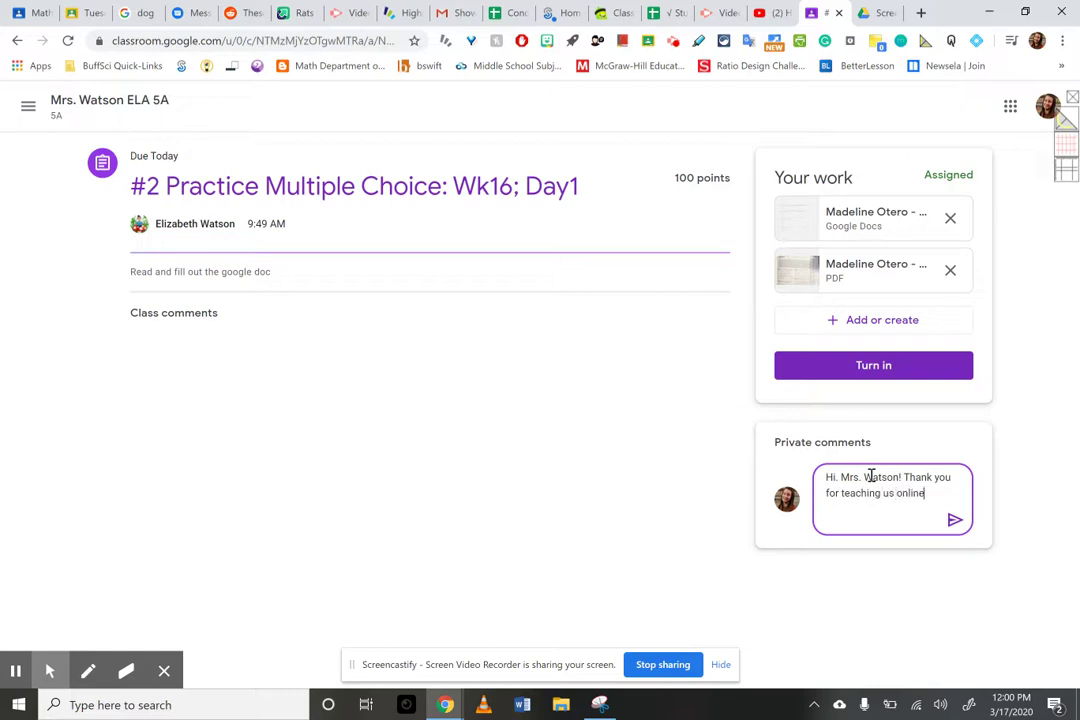
{"action": "left_click", "coordinate": [954, 520]}
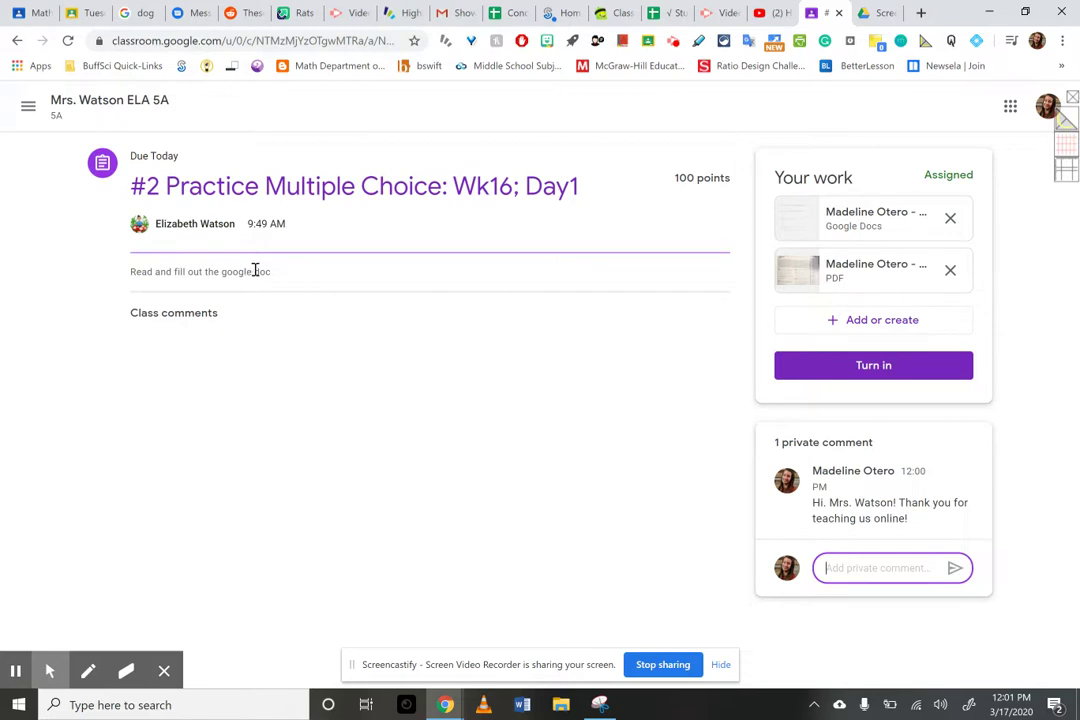
{"action": "left_click_drag", "start_coordinate": [283, 277], "coordinate": [141, 268]}
{"action": "left_click", "coordinate": [313, 277]}
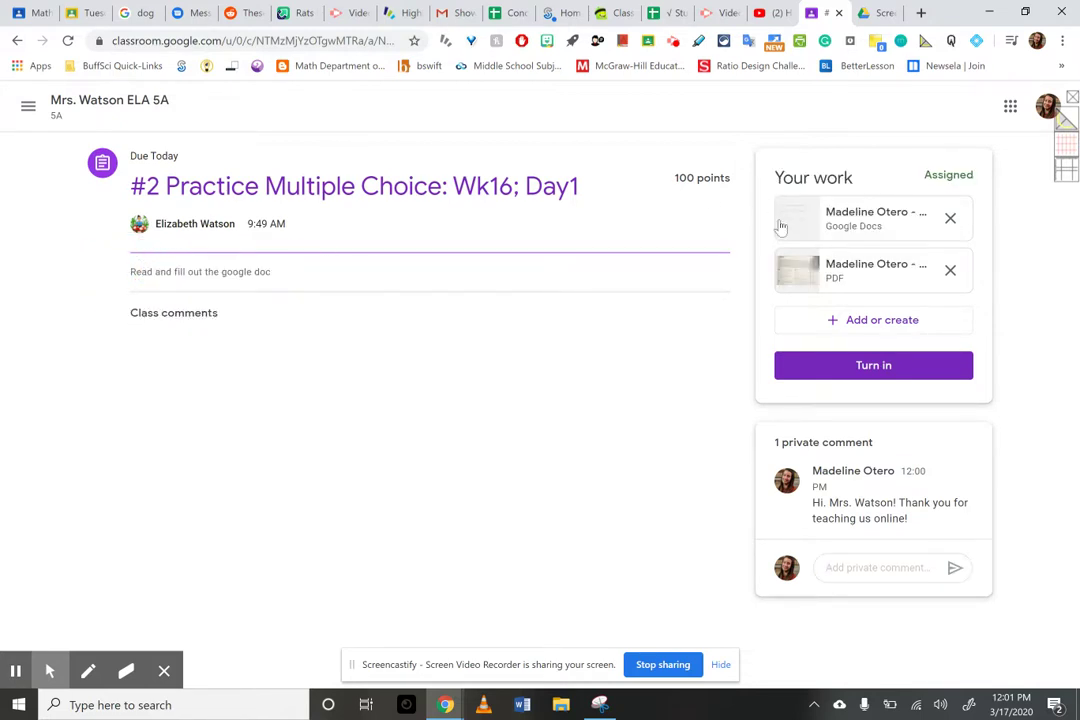
- Read through the scanned Week 16 Day 1 discounts worksheet PDF, then open a new tab
{"action": "left_click", "coordinate": [869, 280]}
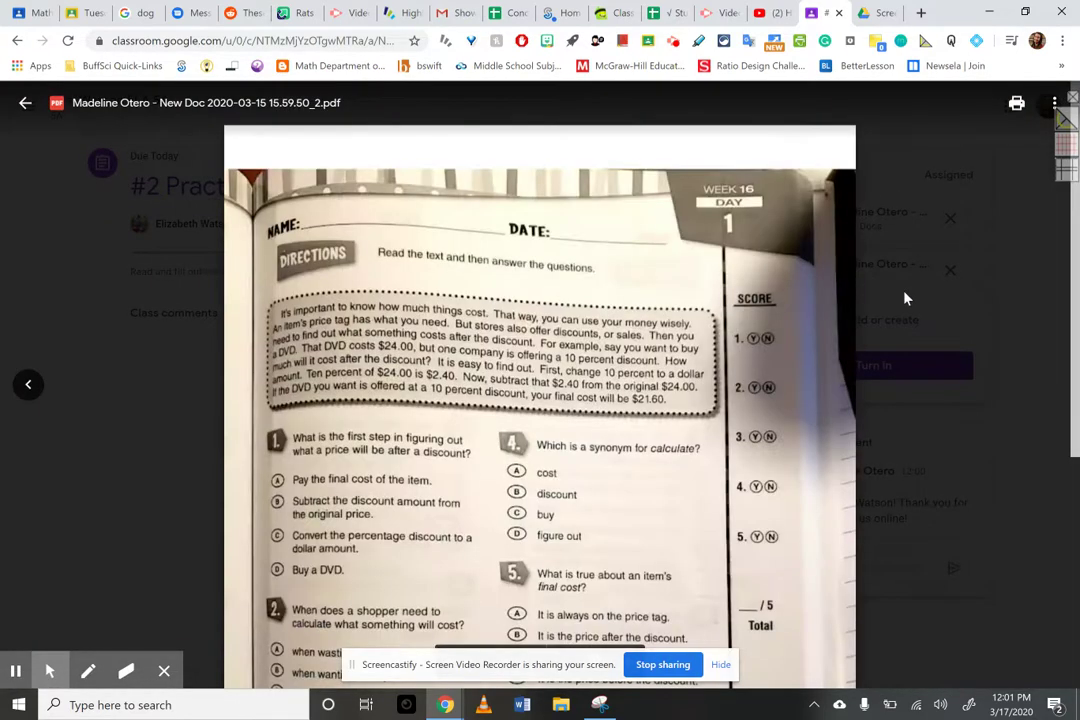
{"action": "scroll", "coordinate": [503, 457], "scroll_direction": "down", "scroll_amount": 2}
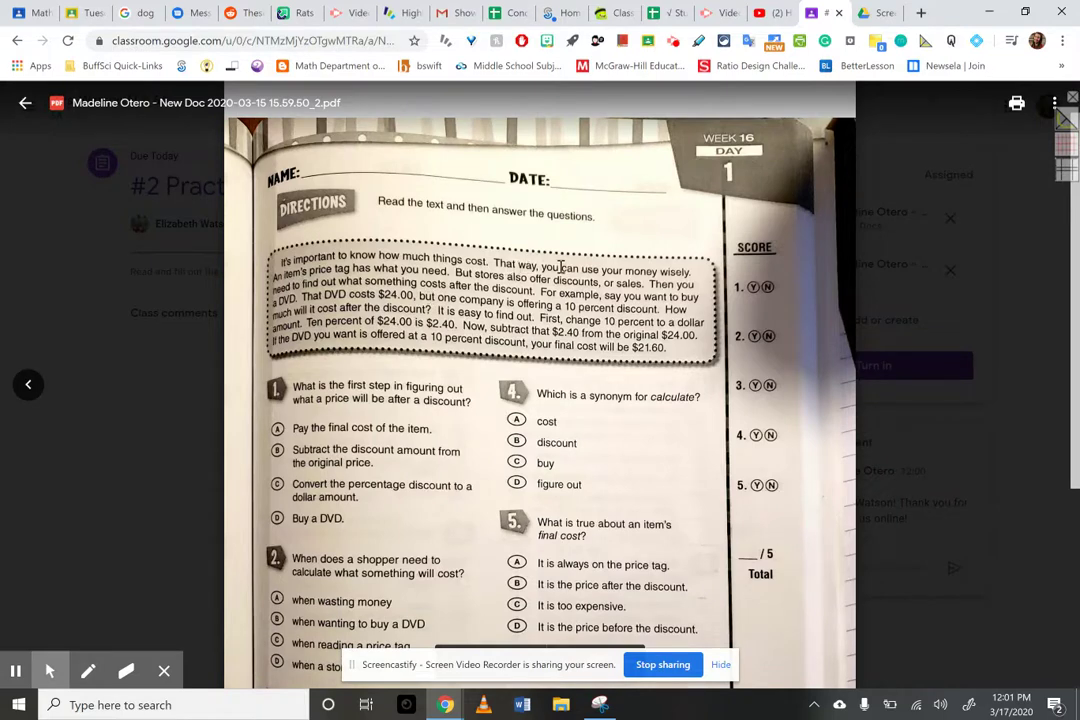
{"action": "scroll", "coordinate": [612, 377], "scroll_direction": "down", "scroll_amount": 2}
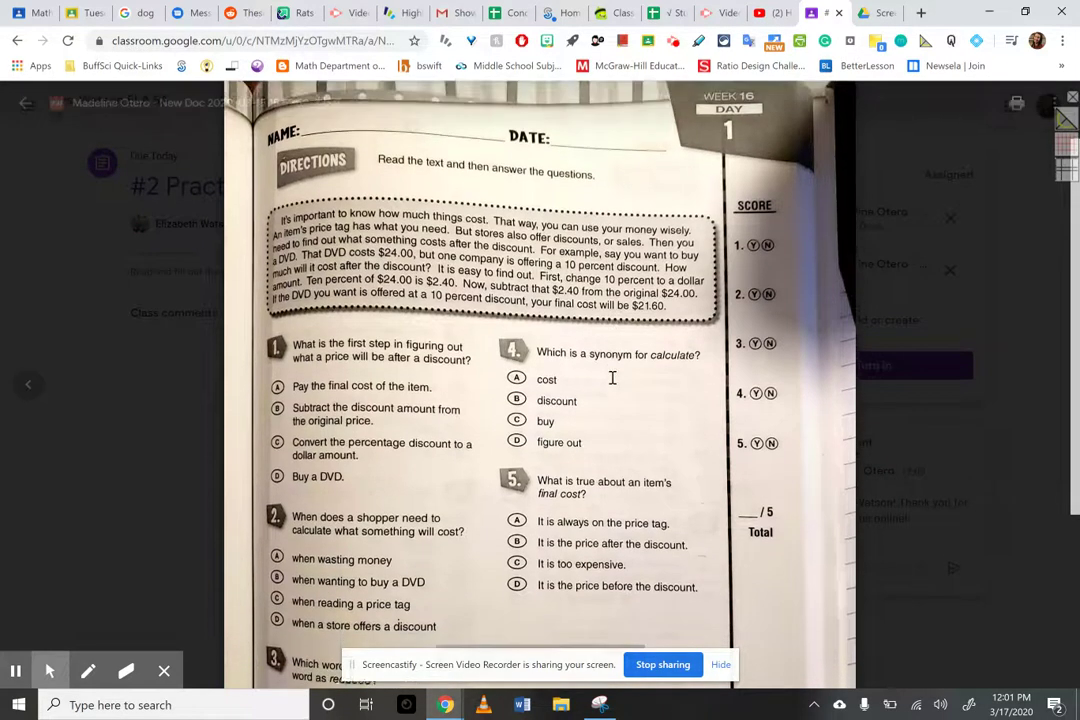
{"action": "scroll", "coordinate": [612, 377], "scroll_direction": "down", "scroll_amount": 3}
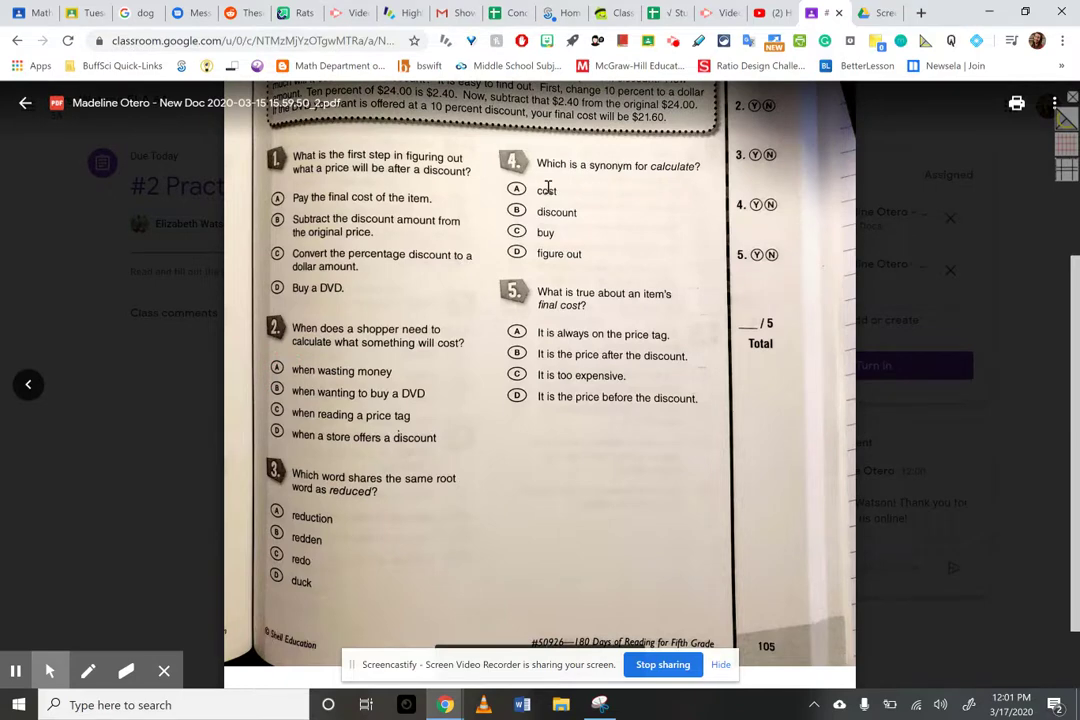
{"action": "left_click", "coordinate": [284, 510]}
{"action": "left_click", "coordinate": [581, 283]}
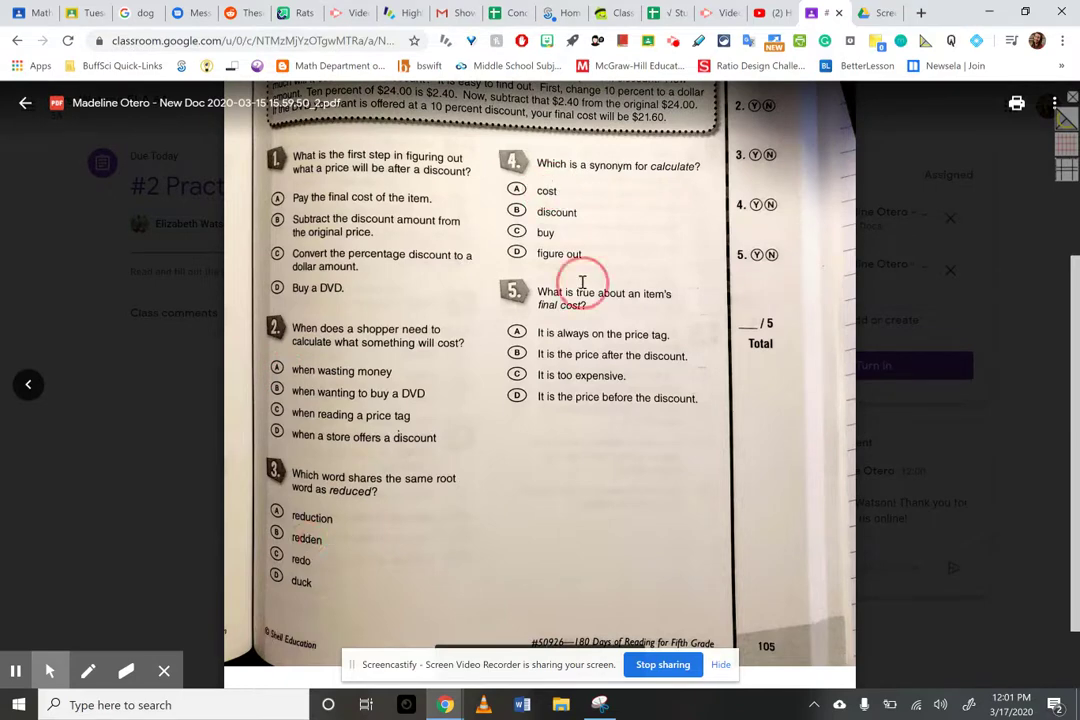
{"action": "scroll", "coordinate": [599, 317], "scroll_direction": "down", "scroll_amount": 1}
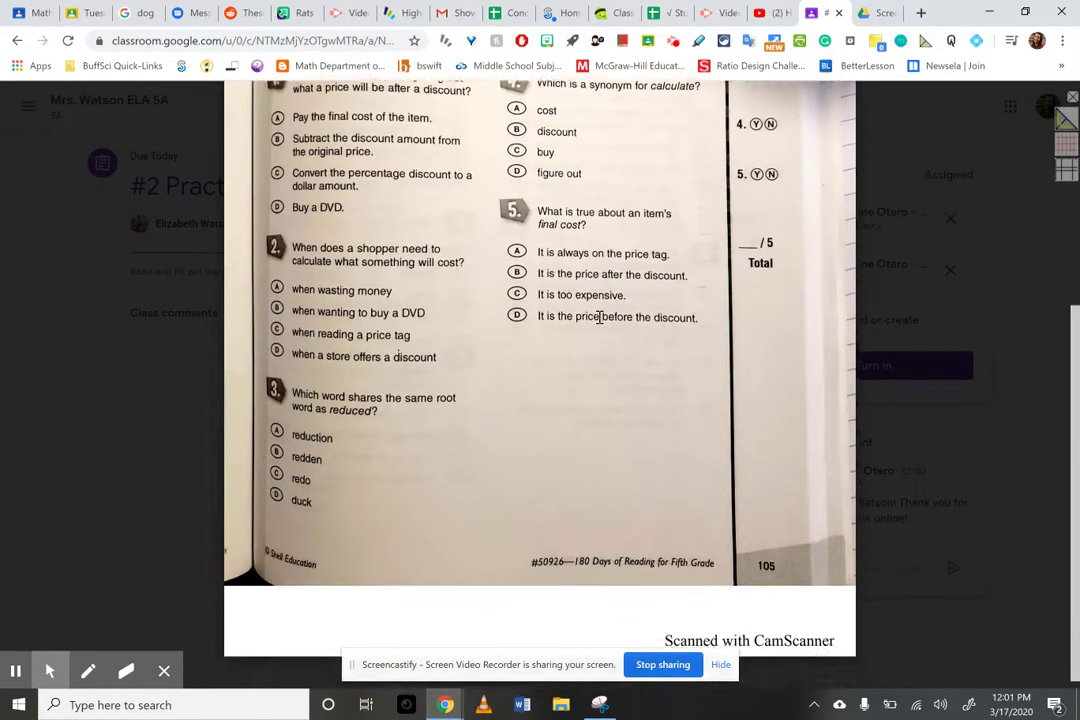
{"action": "scroll", "coordinate": [599, 317], "scroll_direction": "up", "scroll_amount": 2}
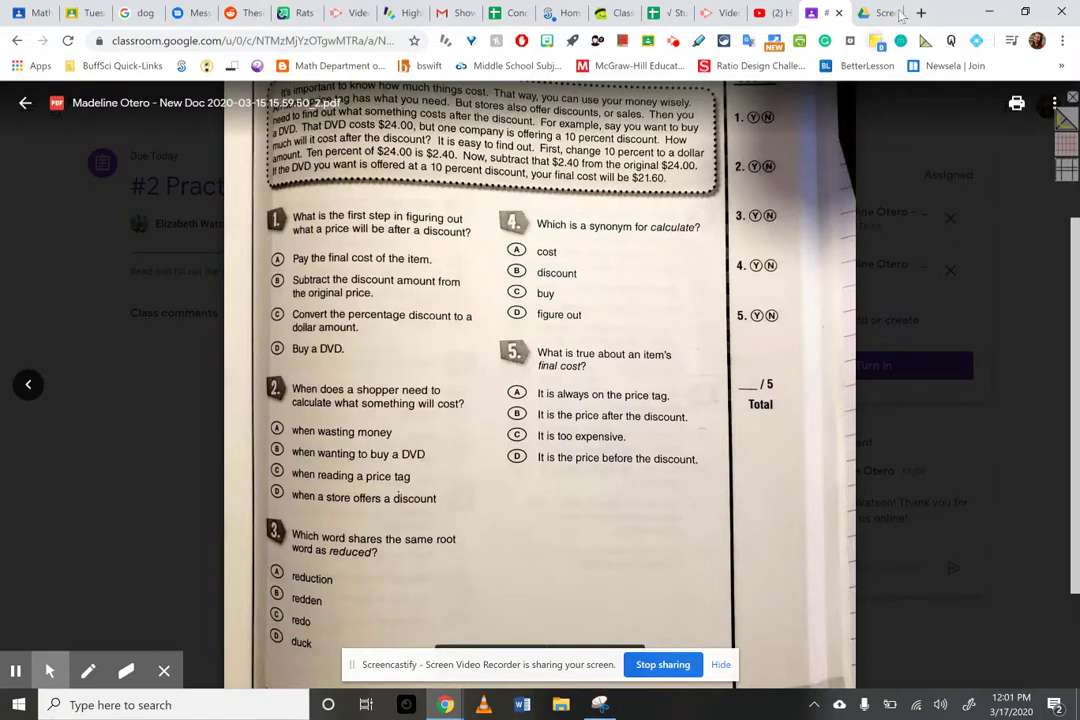
{"action": "left_click", "coordinate": [921, 12]}
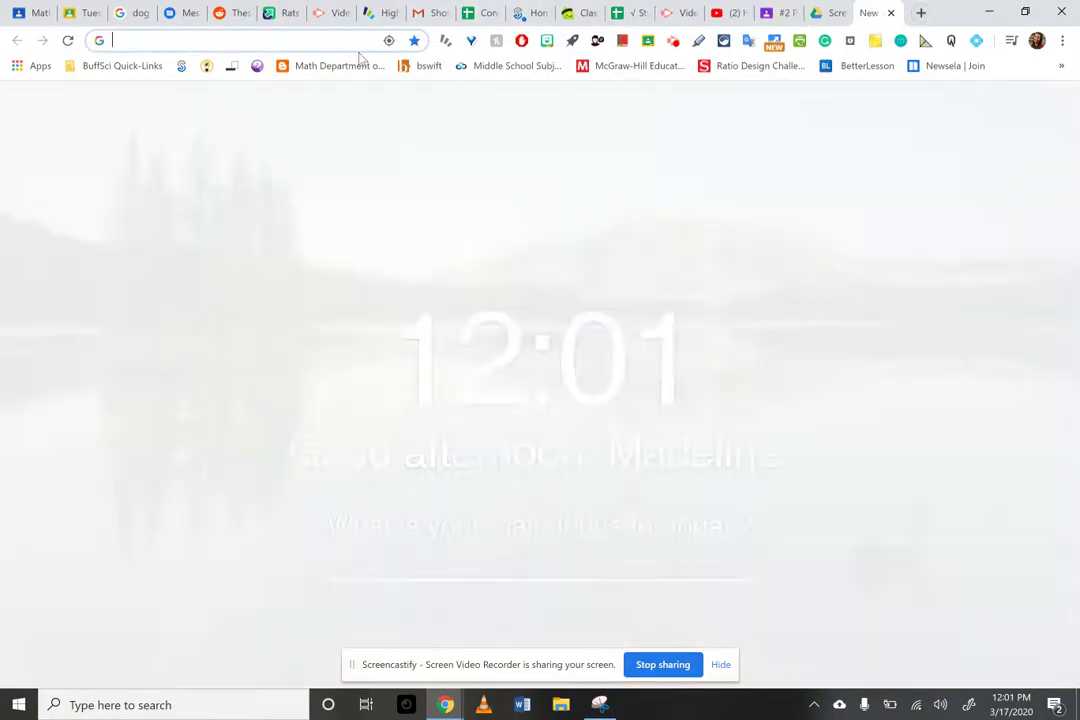
- Search 'google doc' to reach Google Docs, then return to the assignment worksheet tab
{"action": "type", "text": "googl"}
{"action": "key", "text": "BackSpace"}
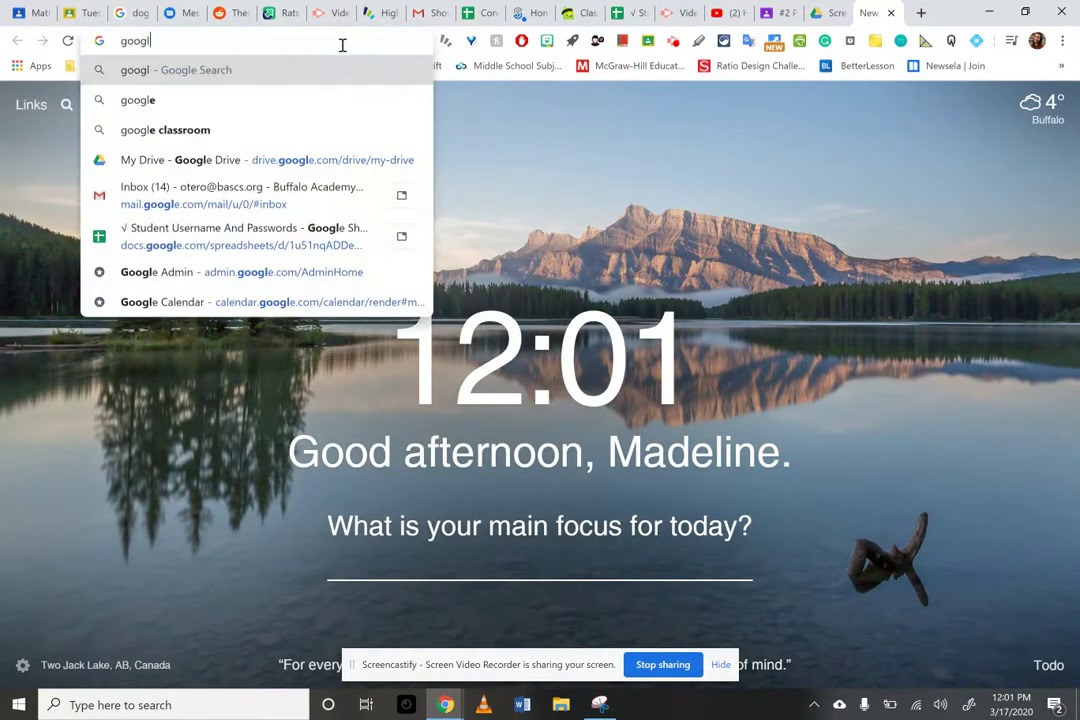
{"action": "type", "text": "e doc"}
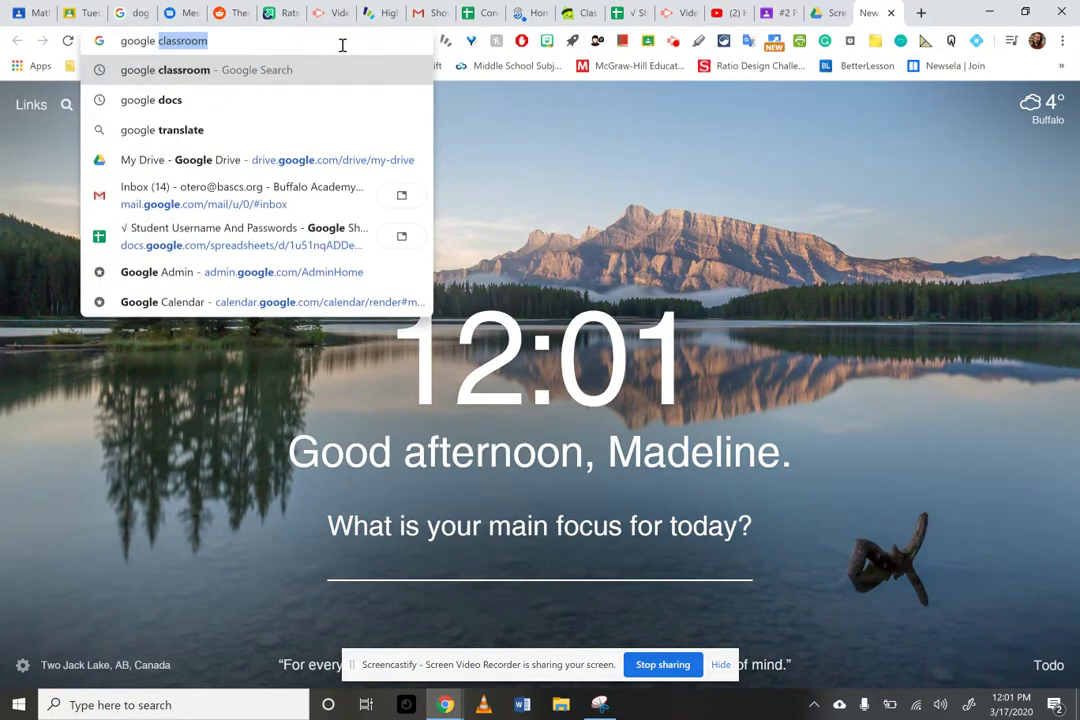
{"action": "left_click", "coordinate": [283, 97]}
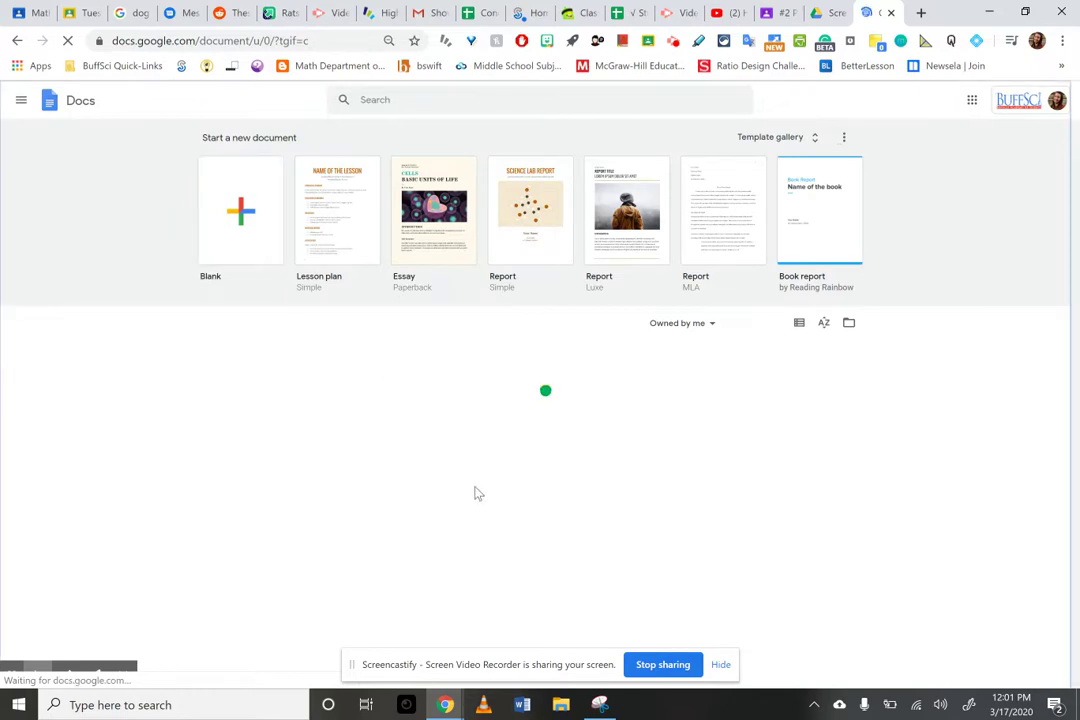
{"action": "left_click", "coordinate": [763, 10]}
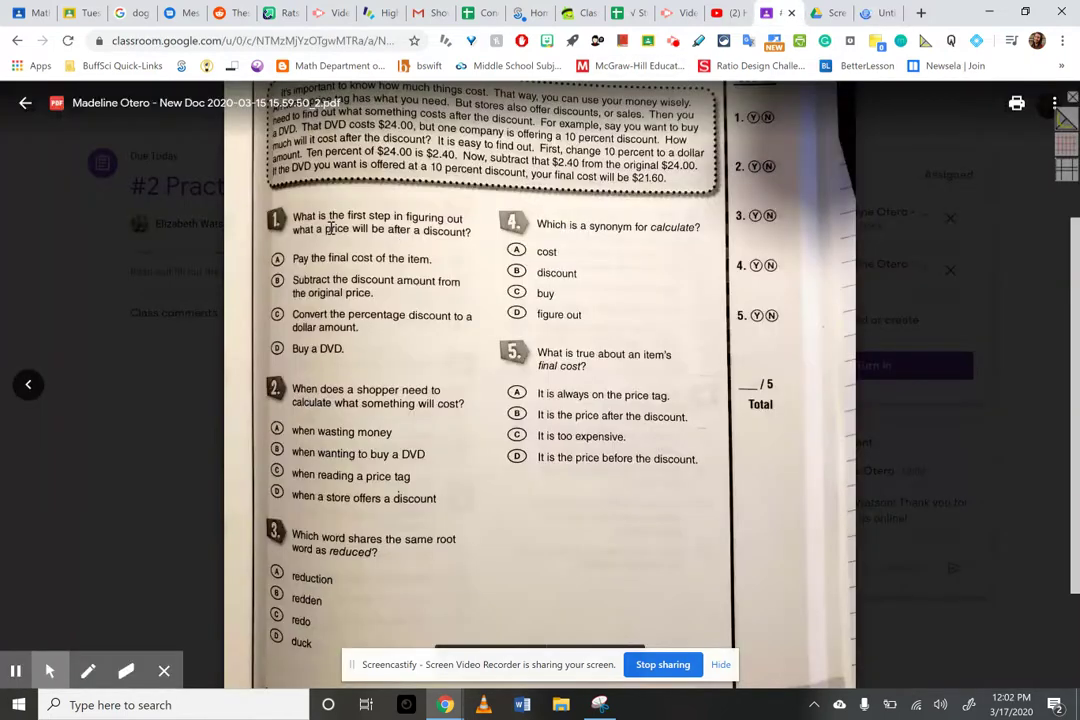
- Type 'The paragraph was about' under question 1, correcting the 'abot' misspelling
{"action": "left_click", "coordinate": [25, 103]}
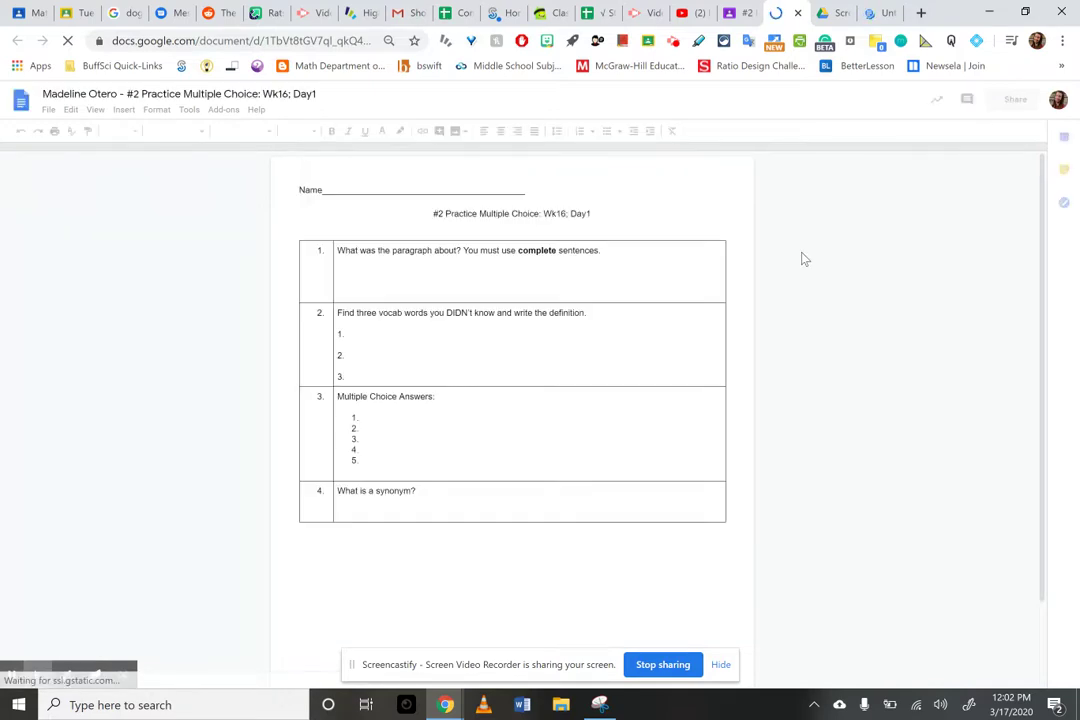
{"action": "left_click", "coordinate": [345, 264]}
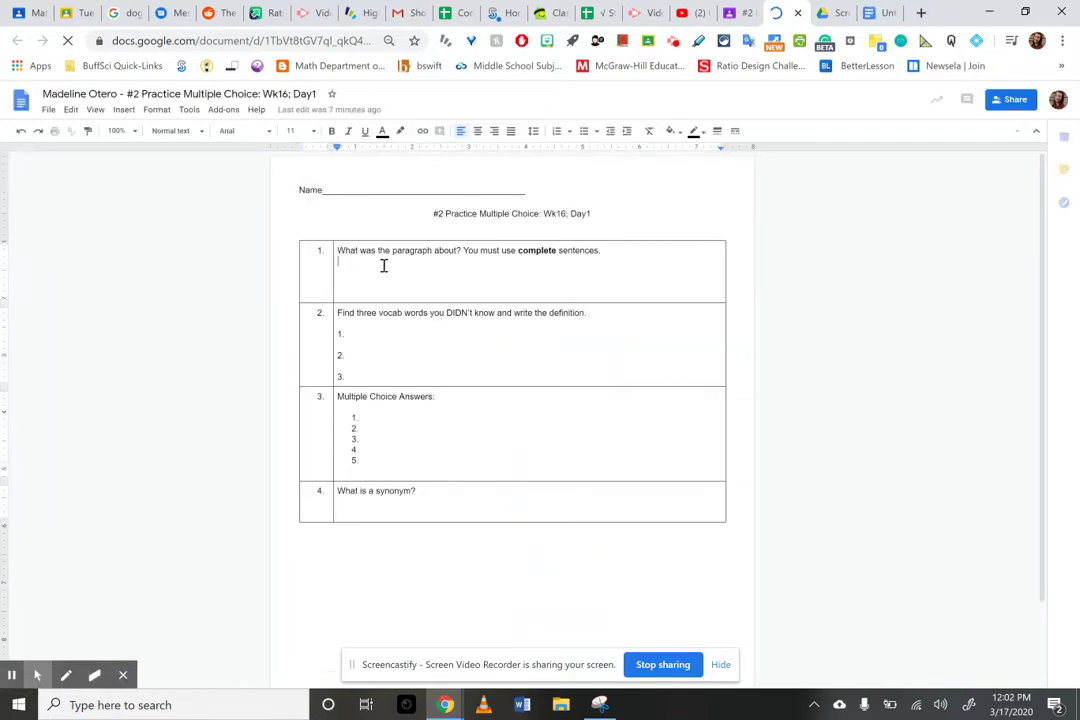
{"action": "left_click", "coordinate": [398, 338]}
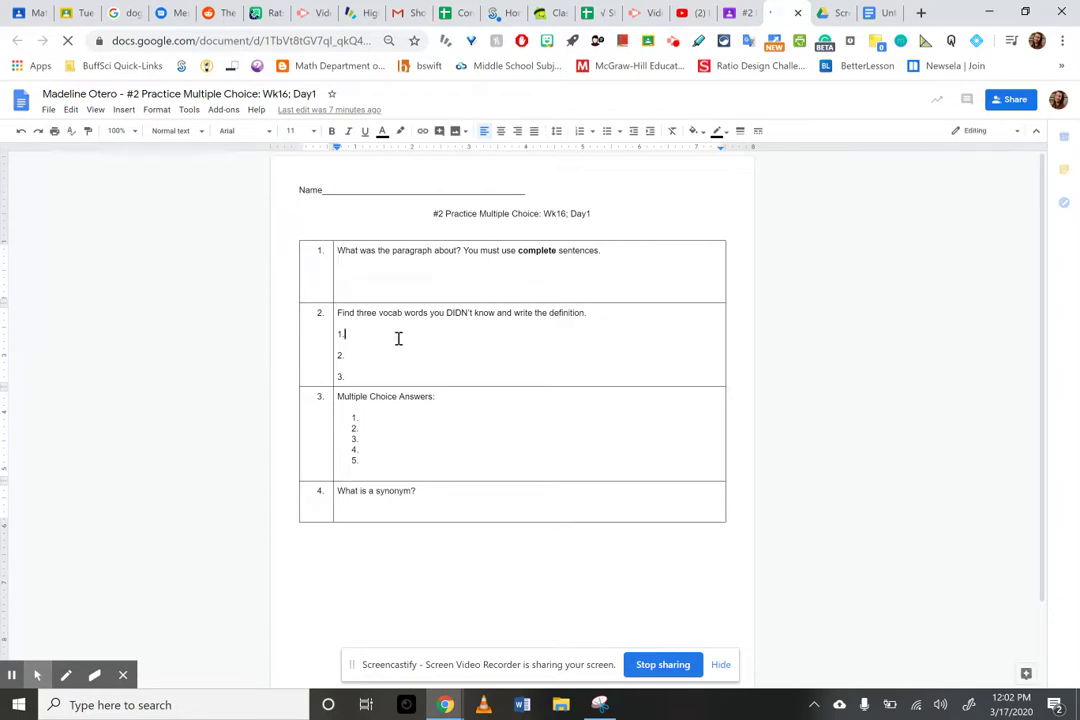
{"action": "left_click", "coordinate": [347, 264]}
{"action": "type", "text": "The"}
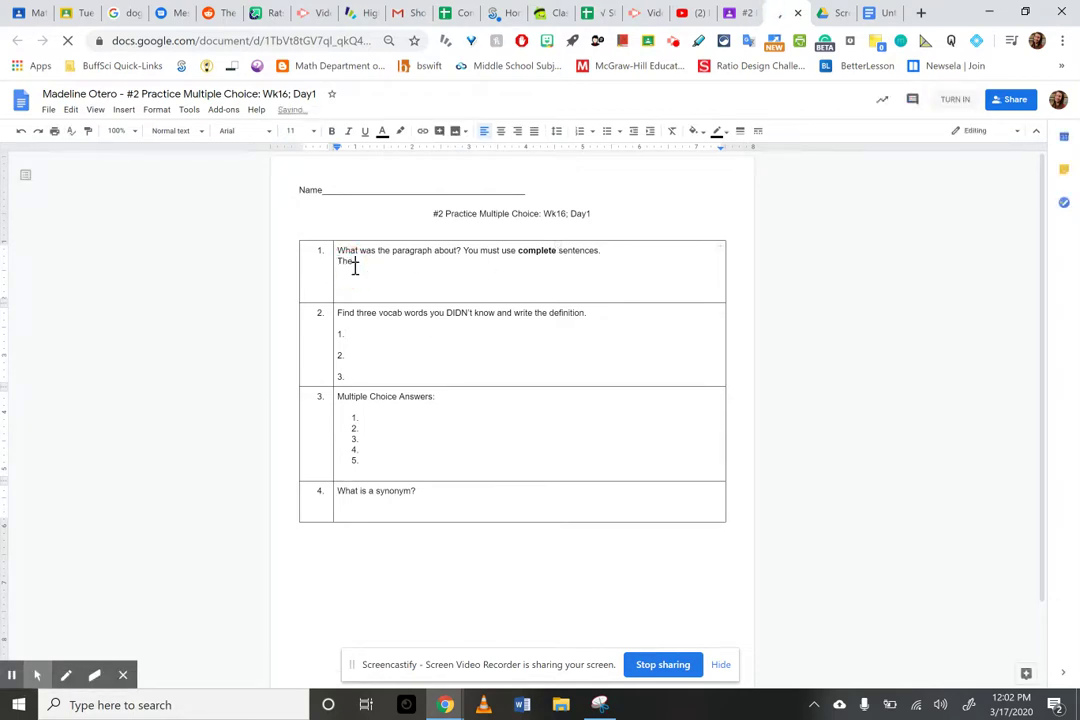
{"action": "type", "text": " paragraph was abot"}
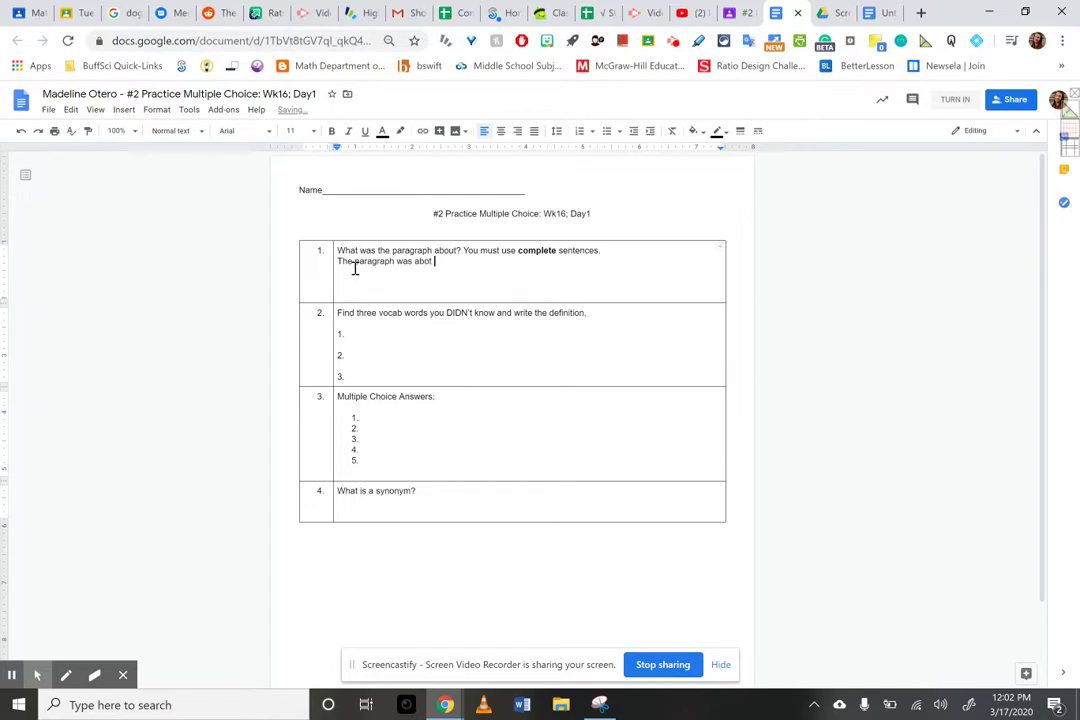
{"action": "left_click", "coordinate": [421, 261]}
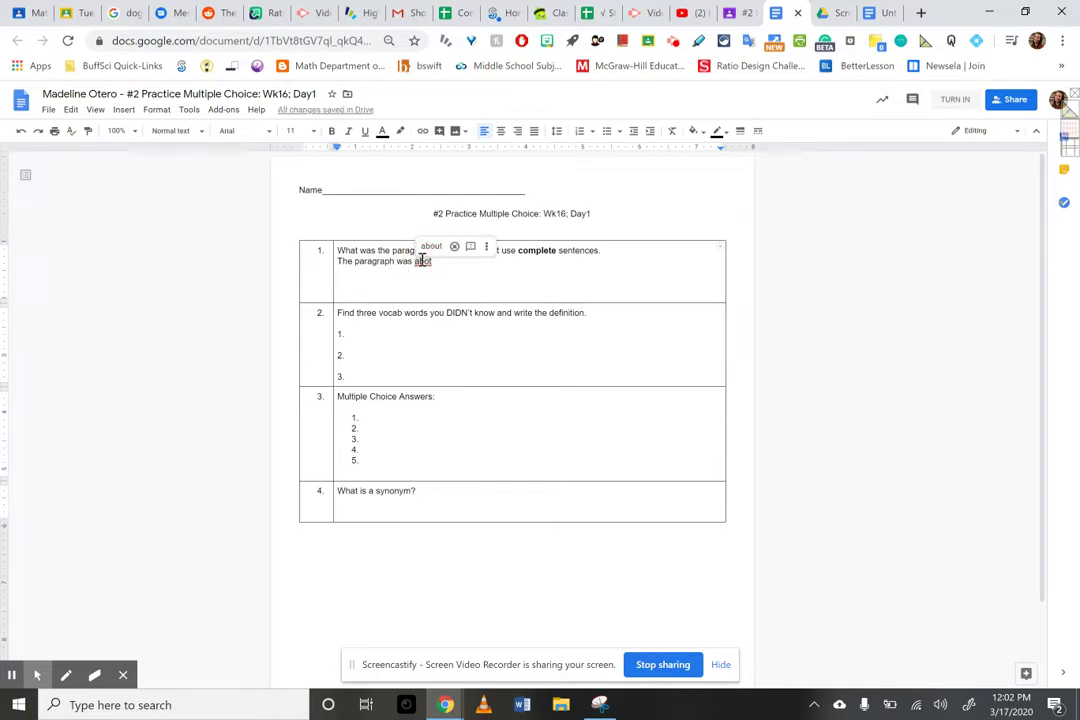
{"action": "left_click", "coordinate": [431, 246]}
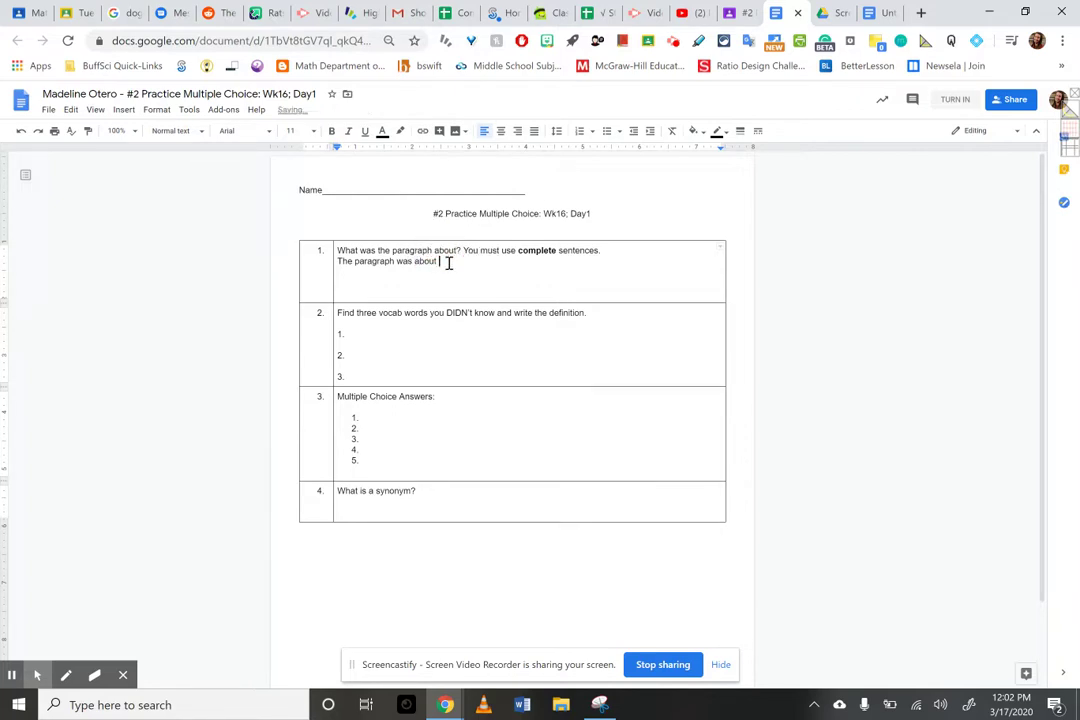
- Colour the line 'The paragraph was about' red
{"action": "left_click_drag", "start_coordinate": [448, 262], "coordinate": [337, 261]}
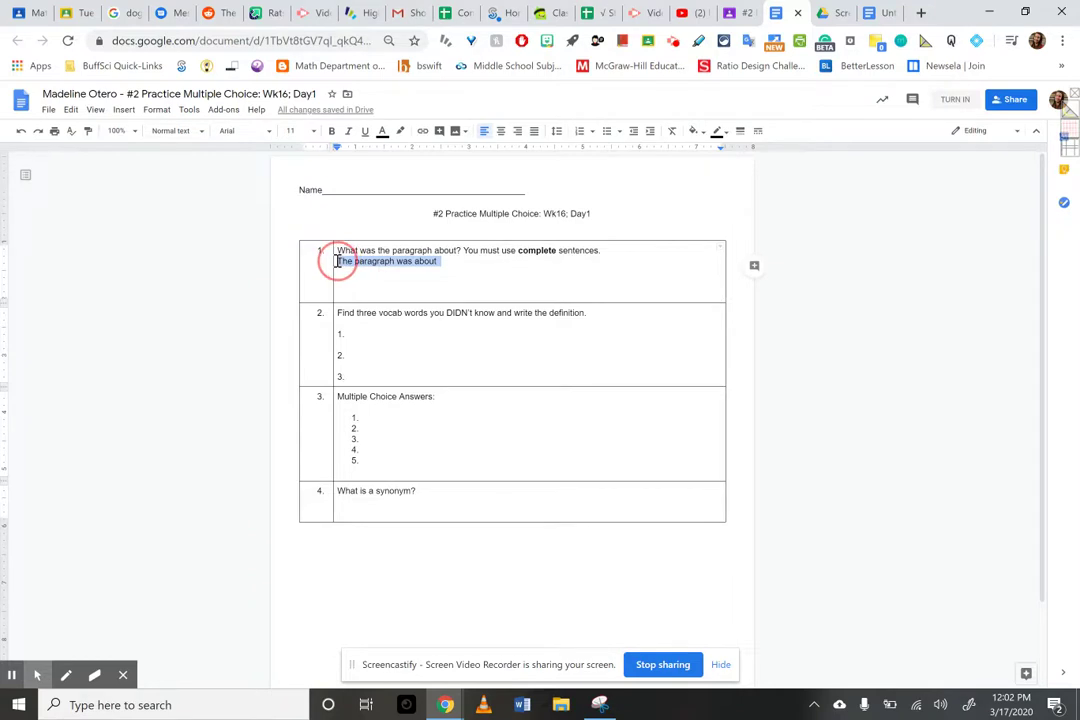
{"action": "left_click", "coordinate": [382, 132]}
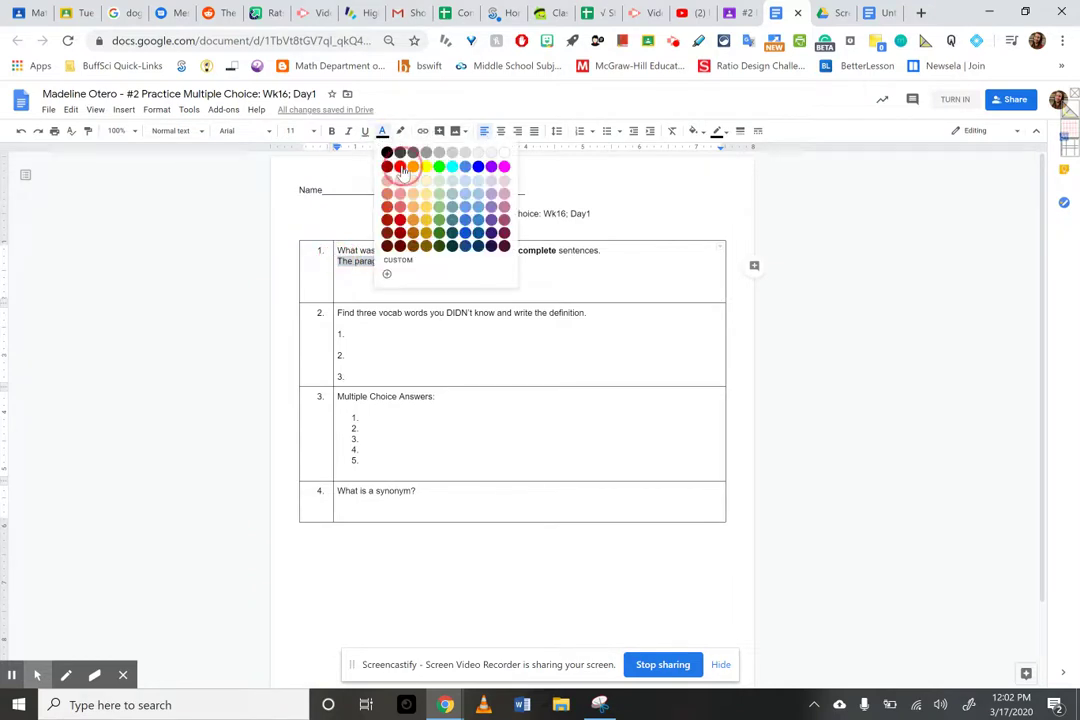
{"action": "left_click", "coordinate": [400, 166]}
{"action": "left_click", "coordinate": [490, 290]}
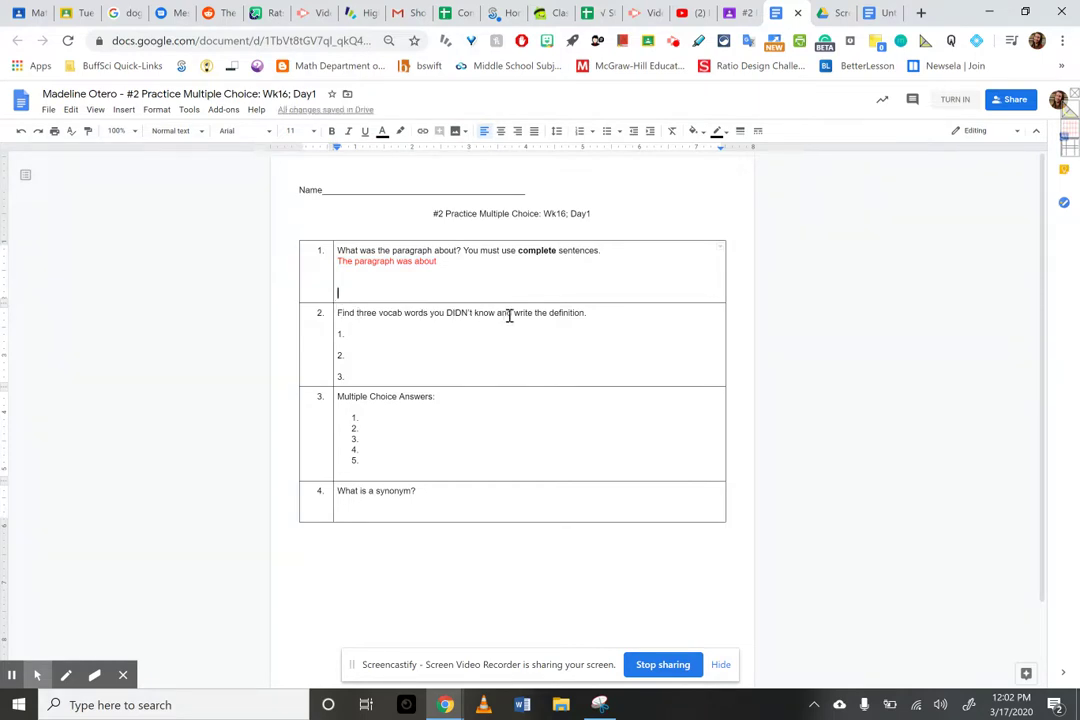
{"action": "left_click", "coordinate": [351, 356]}
{"action": "left_click", "coordinate": [352, 374]}
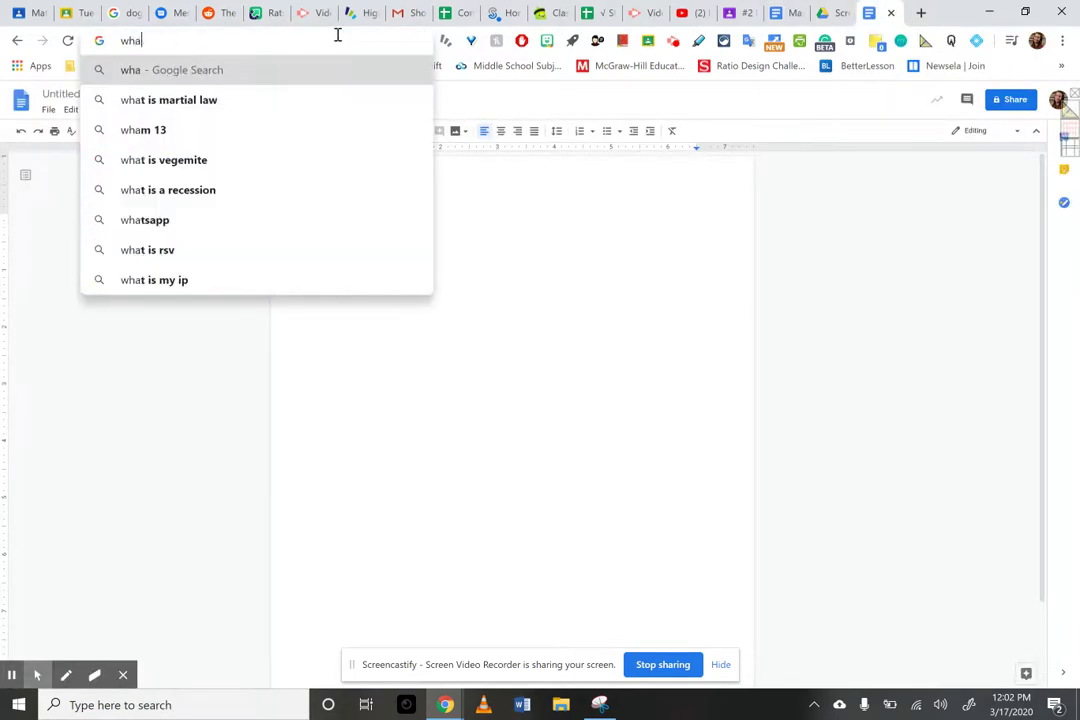
- Search the web for 'what is the definition of' in another tab
{"action": "type", "text": "t is the der"}
{"action": "key", "text": "BackSpace"}
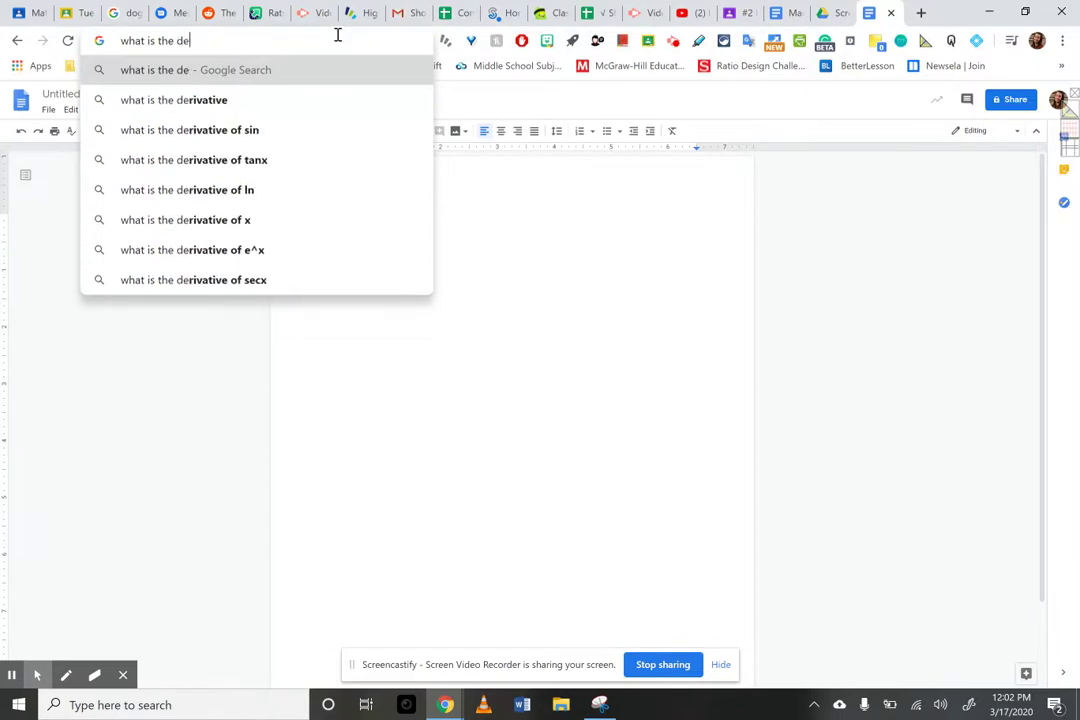
{"action": "type", "text": "finition of"}
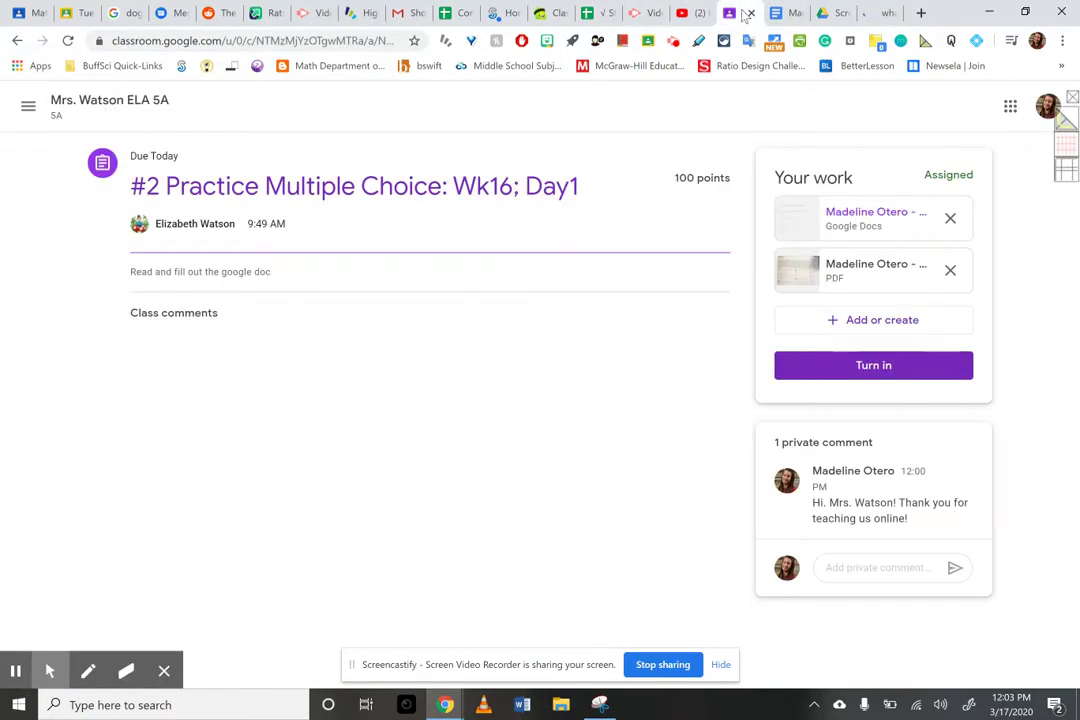
- Fill question 2's first two vocab lines with placeholder text 'klfjf' and 'lk'
{"action": "left_click", "coordinate": [790, 14]}
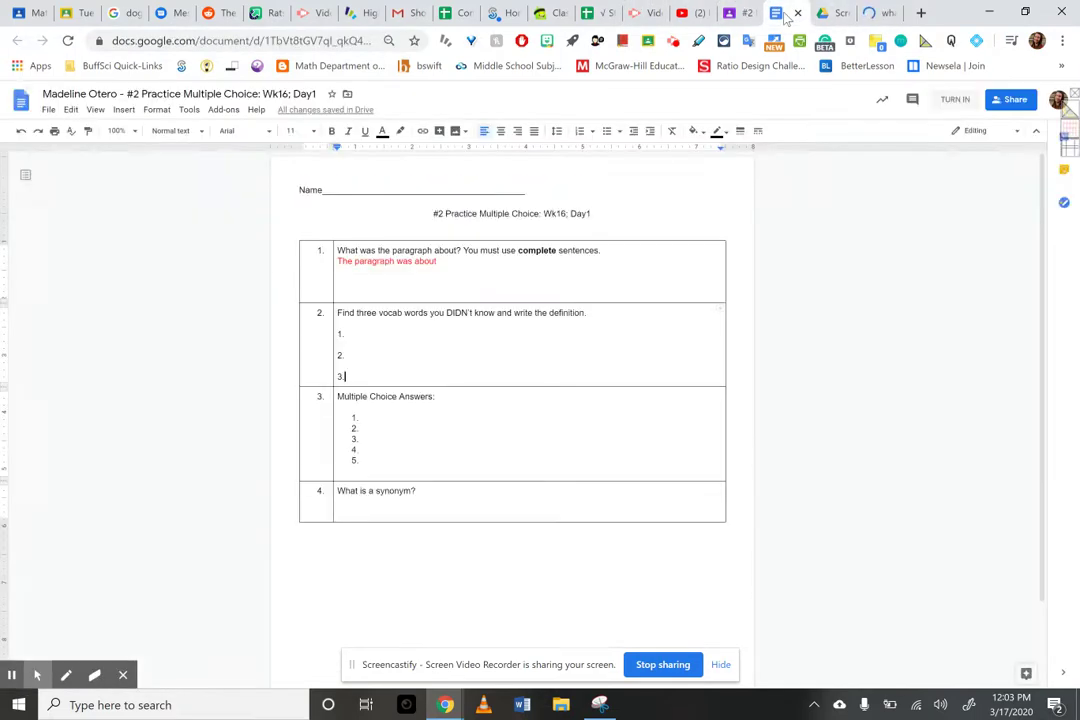
{"action": "left_click", "coordinate": [391, 331]}
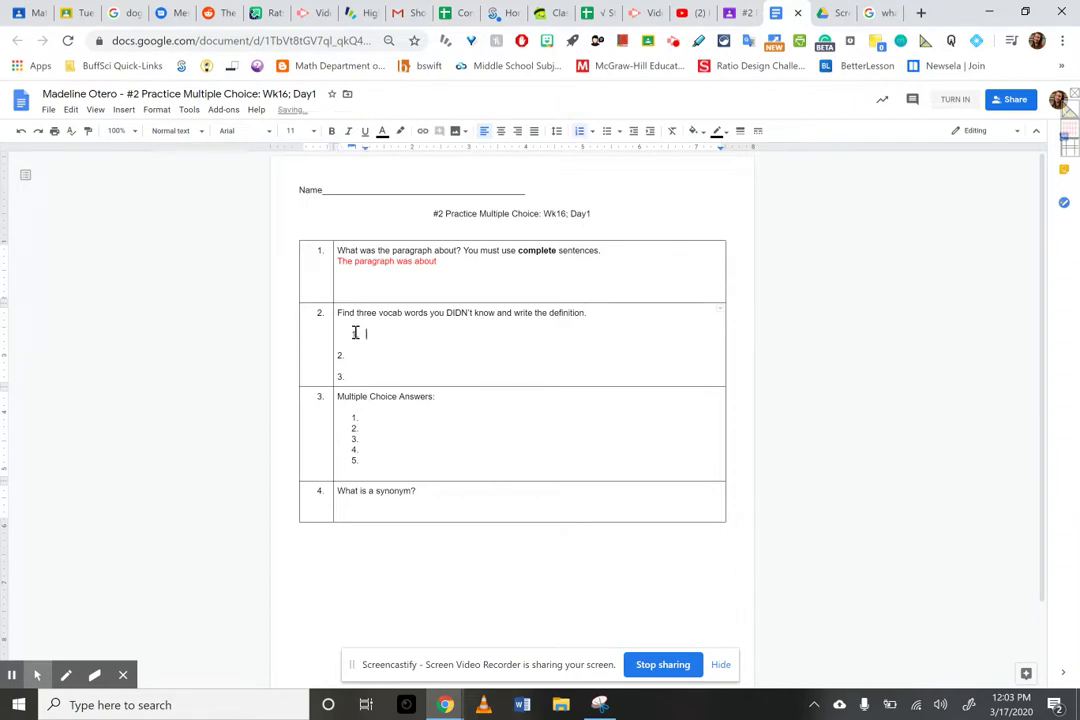
{"action": "type", "text": "klfjf"}
{"action": "left_click", "coordinate": [354, 354]}
{"action": "type", "text": "lkjsdf"}
- Add placeholder answers 'klsdj' and 'lkdjf' to question 3's list, leaving the synonym answer blank
{"action": "left_click", "coordinate": [373, 419]}
{"action": "type", "text": "klsdj"}
{"action": "left_click", "coordinate": [368, 439]}
{"action": "type", "text": "lkdjf"}
{"action": "left_click", "coordinate": [360, 505]}
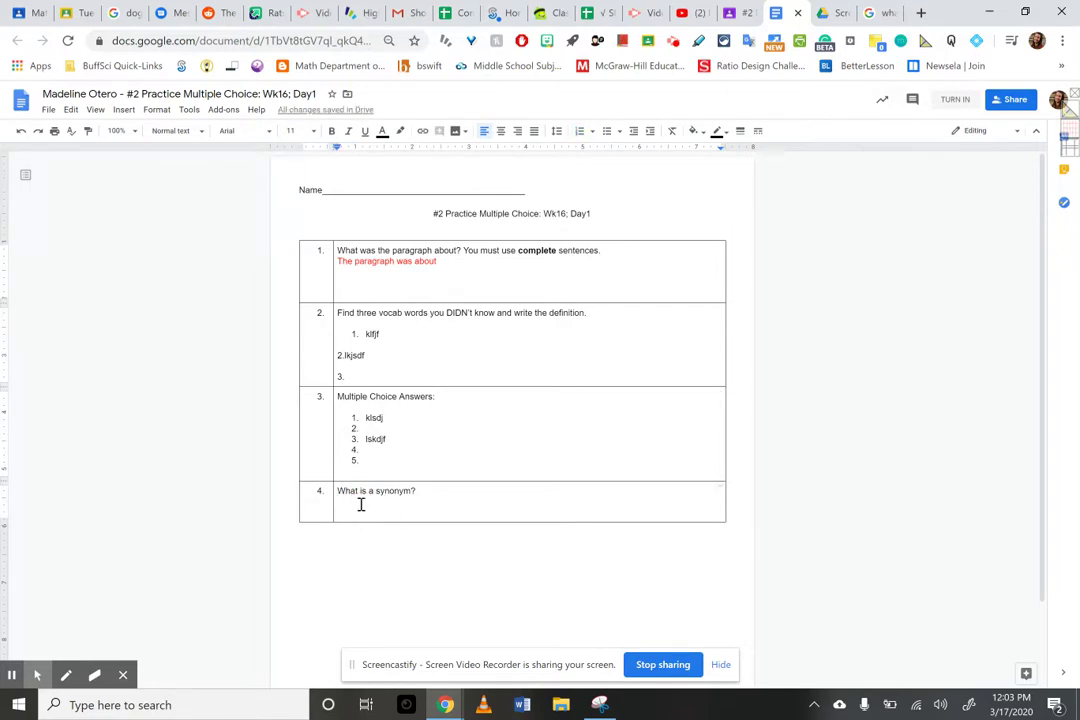
{"action": "type", "text": "AN"}
{"action": "key", "text": "BackSpace"}
{"action": "key", "text": "BackSpace"}
{"action": "left_click", "coordinate": [538, 437]}
- Write the student's name on the Name line
{"action": "left_click", "coordinate": [348, 181]}
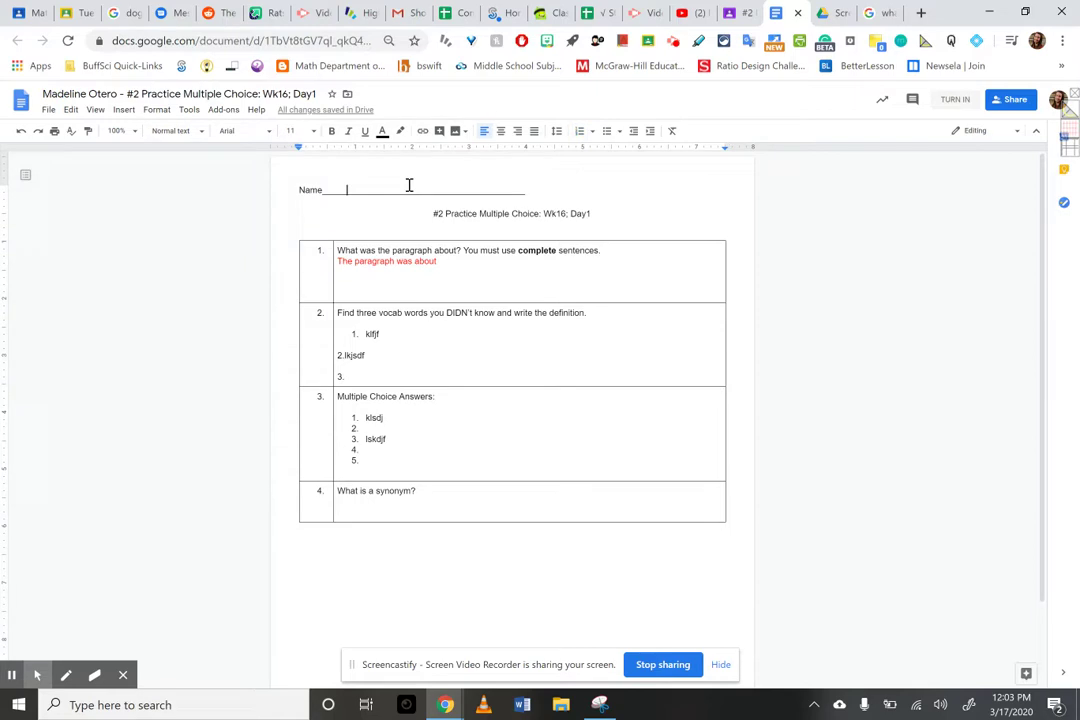
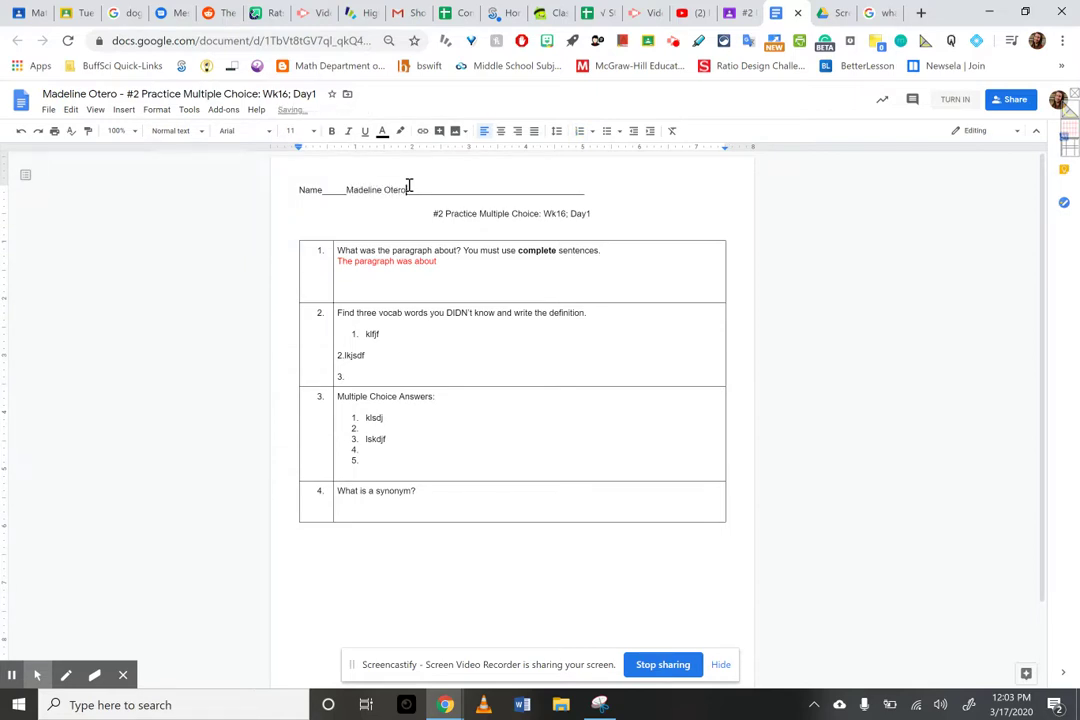
{"action": "type", "text": "!"}
{"action": "key", "text": "Down"}
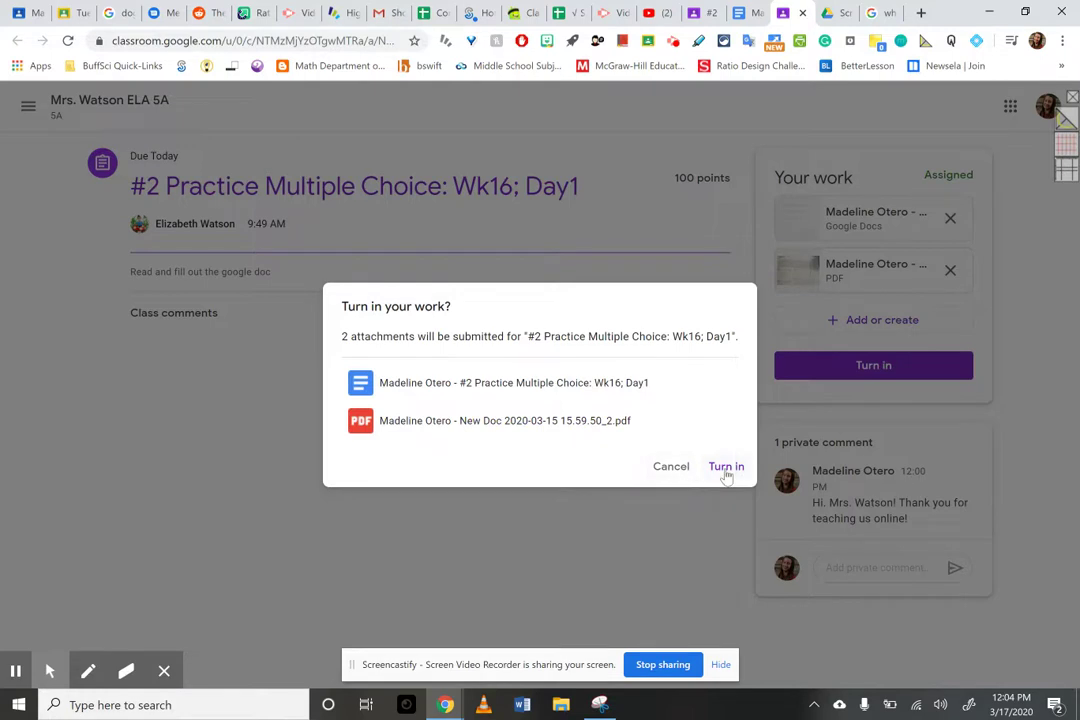
- Turn in the Google Doc and PDF, then choose to unsubmit the work
{"action": "left_click", "coordinate": [726, 467]}
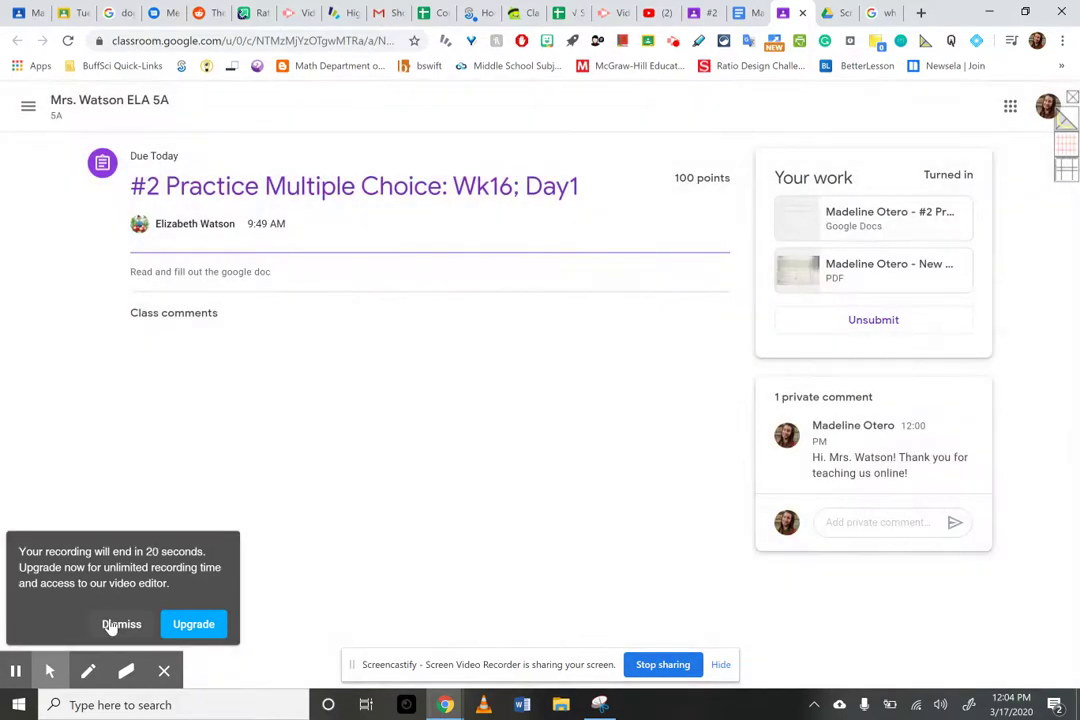
{"action": "left_click", "coordinate": [106, 622]}
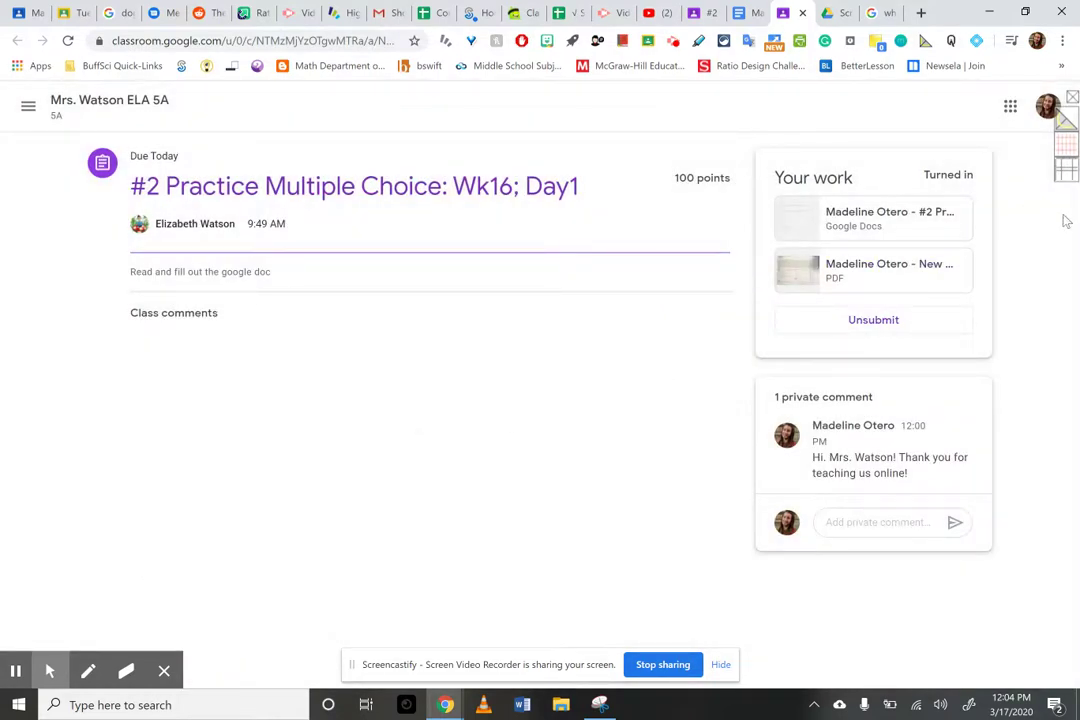
{"action": "left_click", "coordinate": [878, 335]}
- Confirm unsubmitting the assignment
{"action": "left_click", "coordinate": [609, 434]}
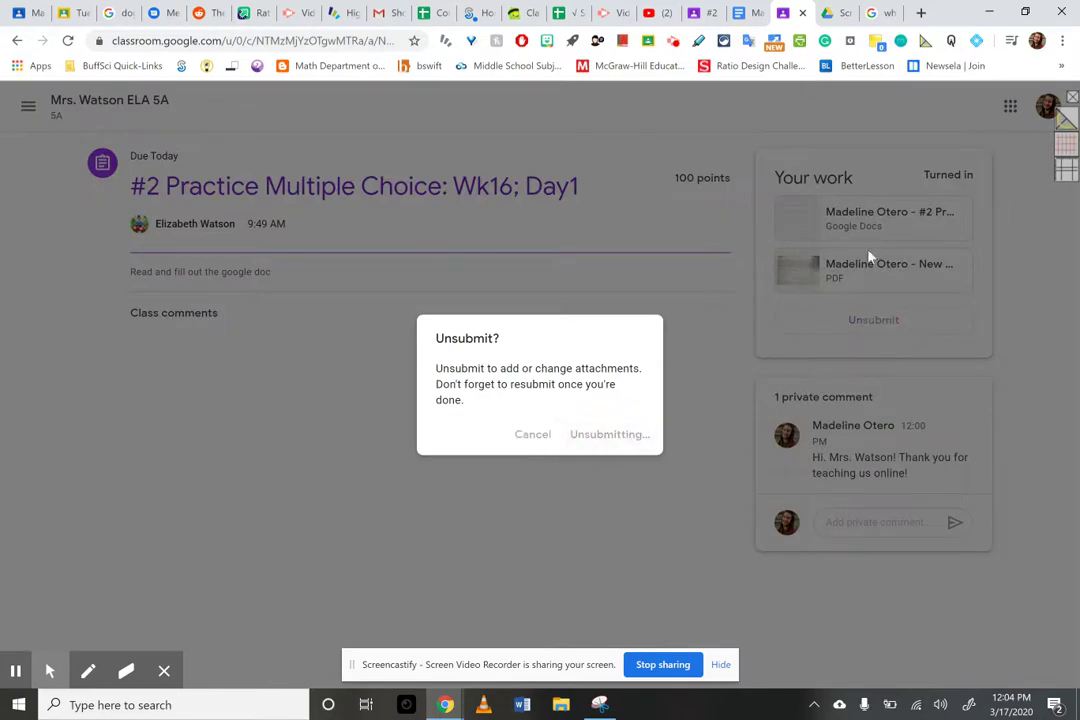